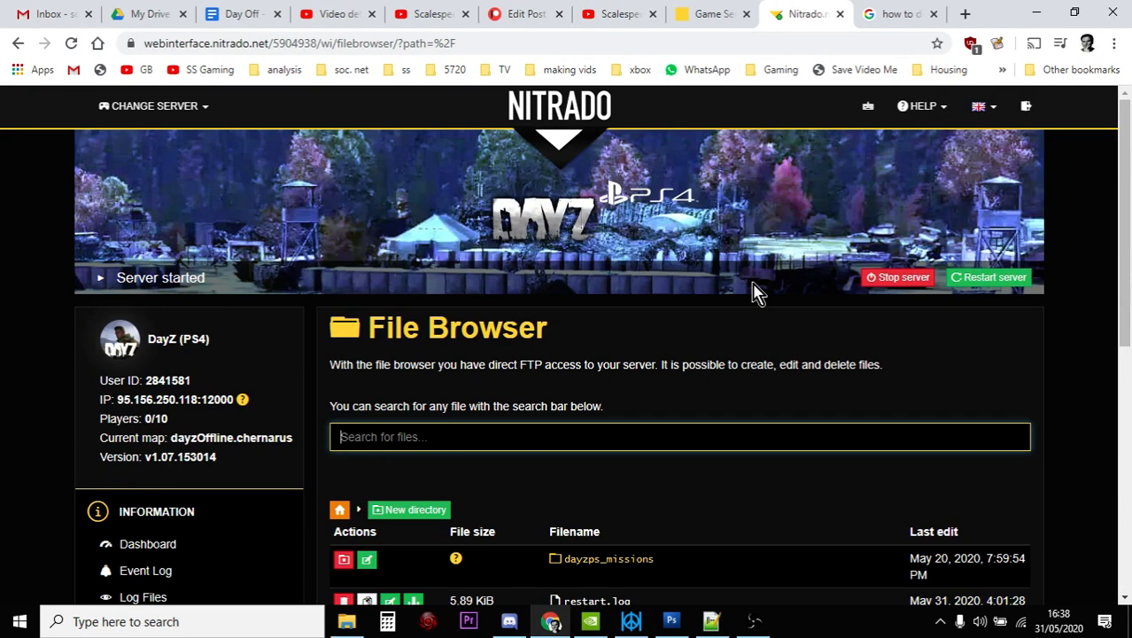
# Step: Open the db folder inside dayzps_missions/dayzOffline.chernarusplus on the server
pyautogui.scroll(-2, 753, 292)
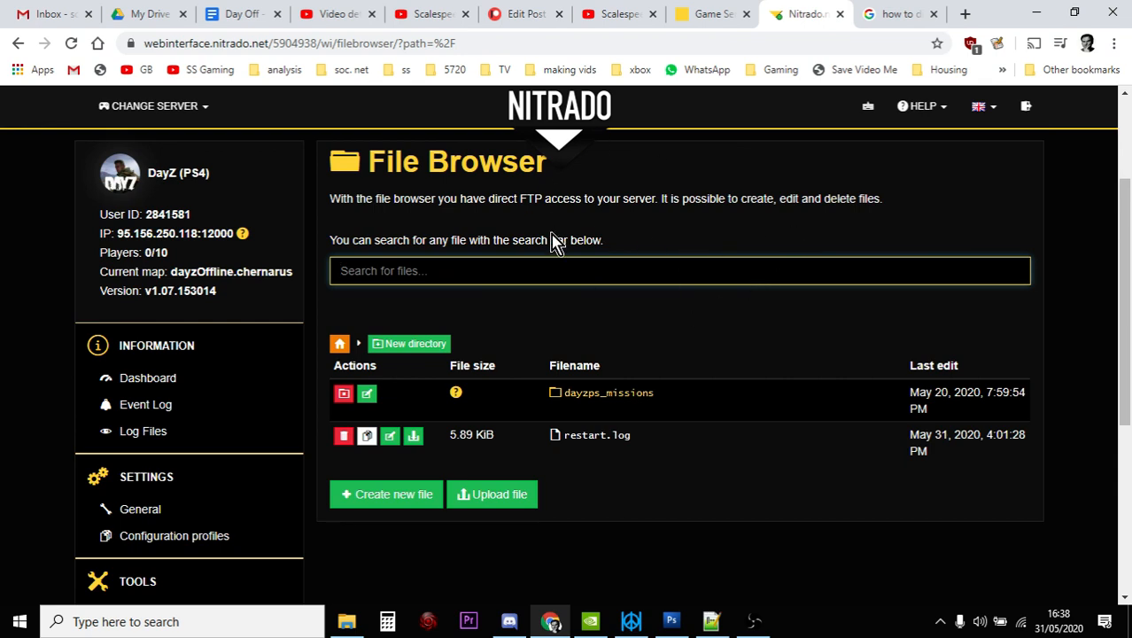
pyautogui.click(622, 393)
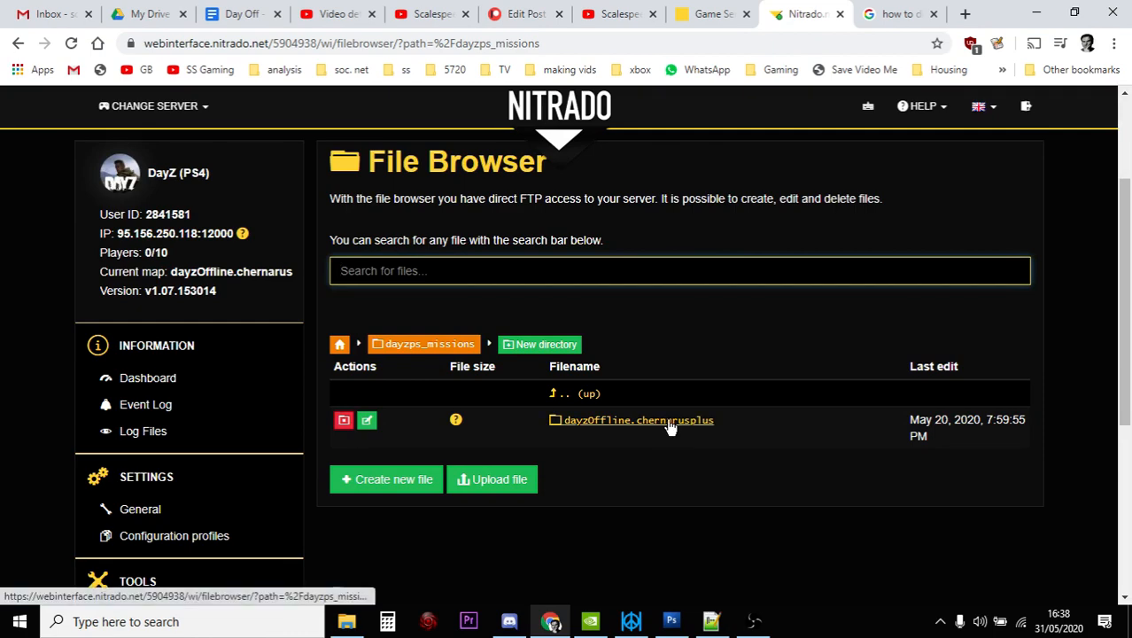
pyautogui.click(670, 423)
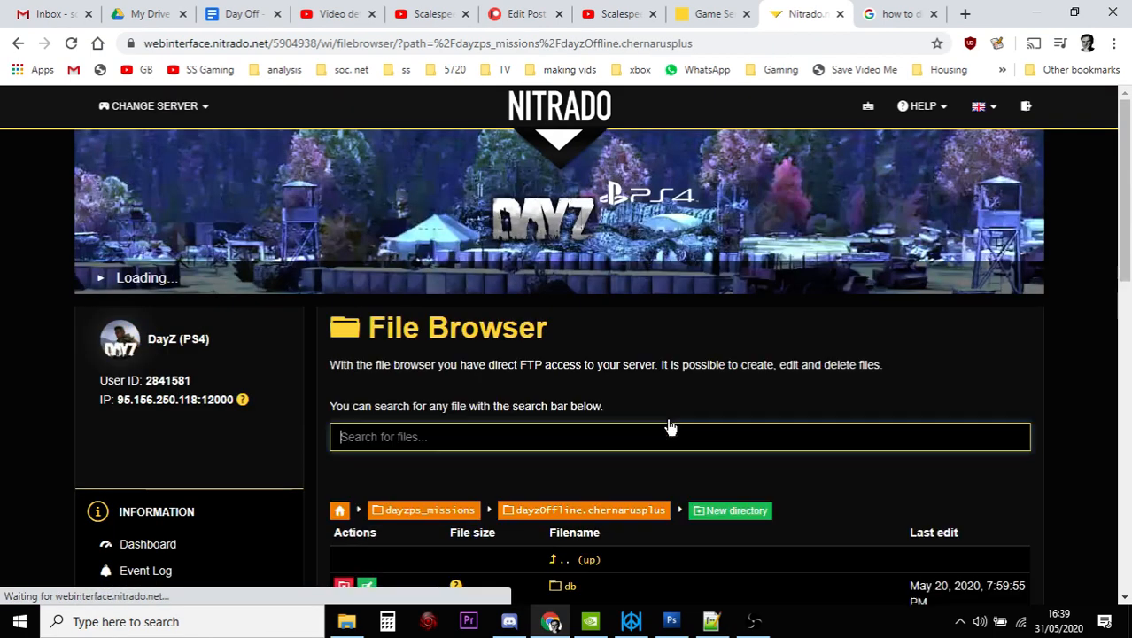
pyautogui.scroll(-3, 670, 425)
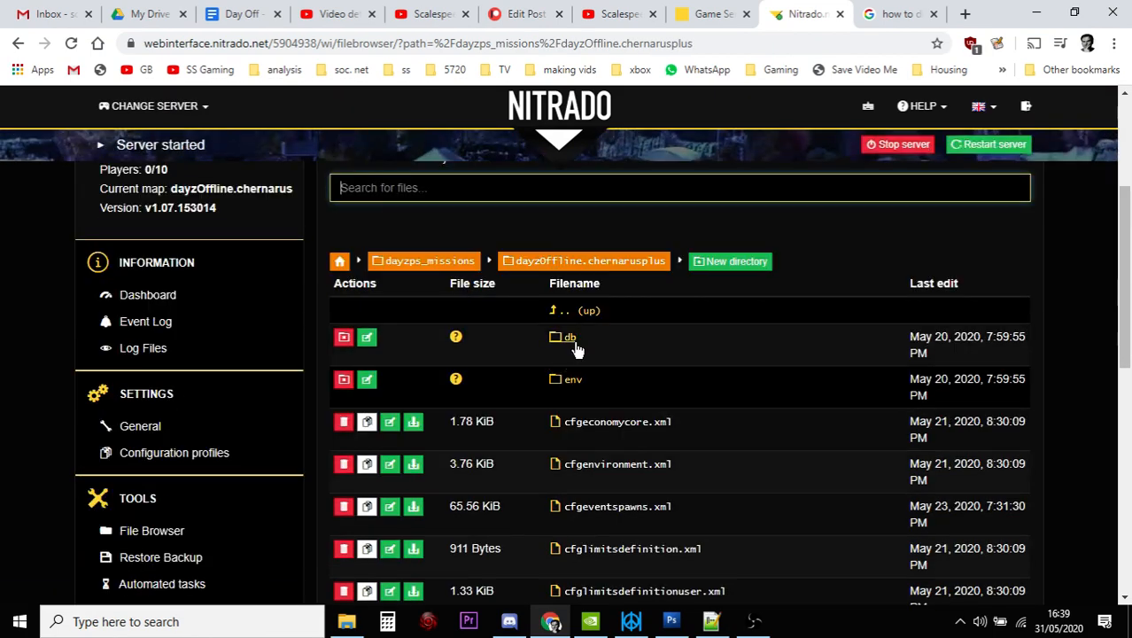
pyautogui.click(571, 344)
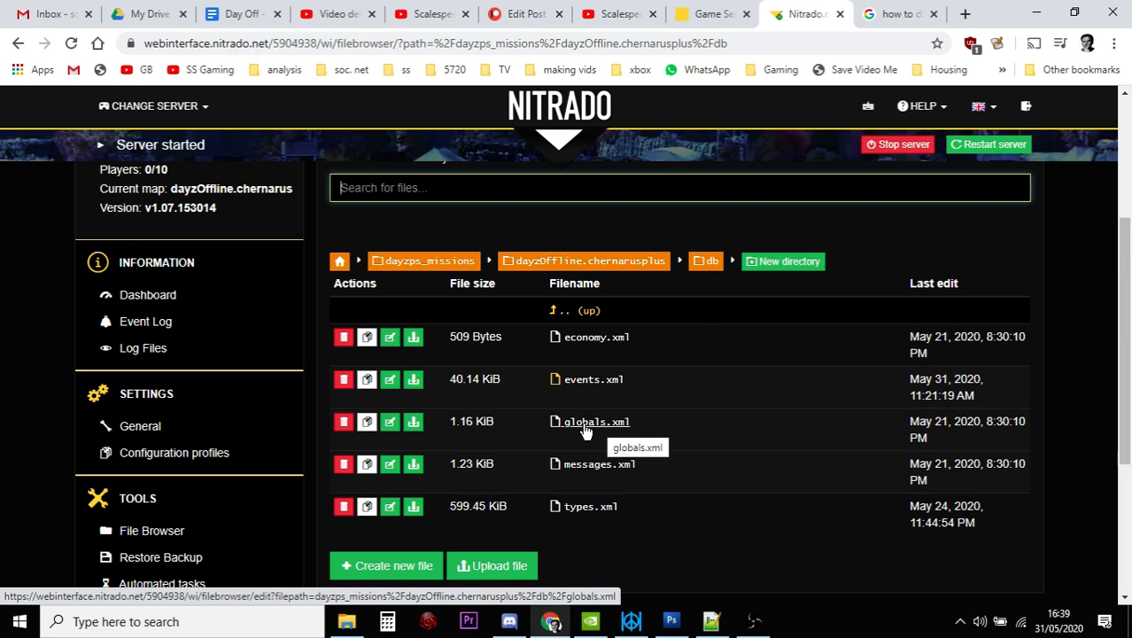
# Step: Switch to Notepad++ and examine the ZombieMaxCount value in globals.xml
pyautogui.click(711, 620)
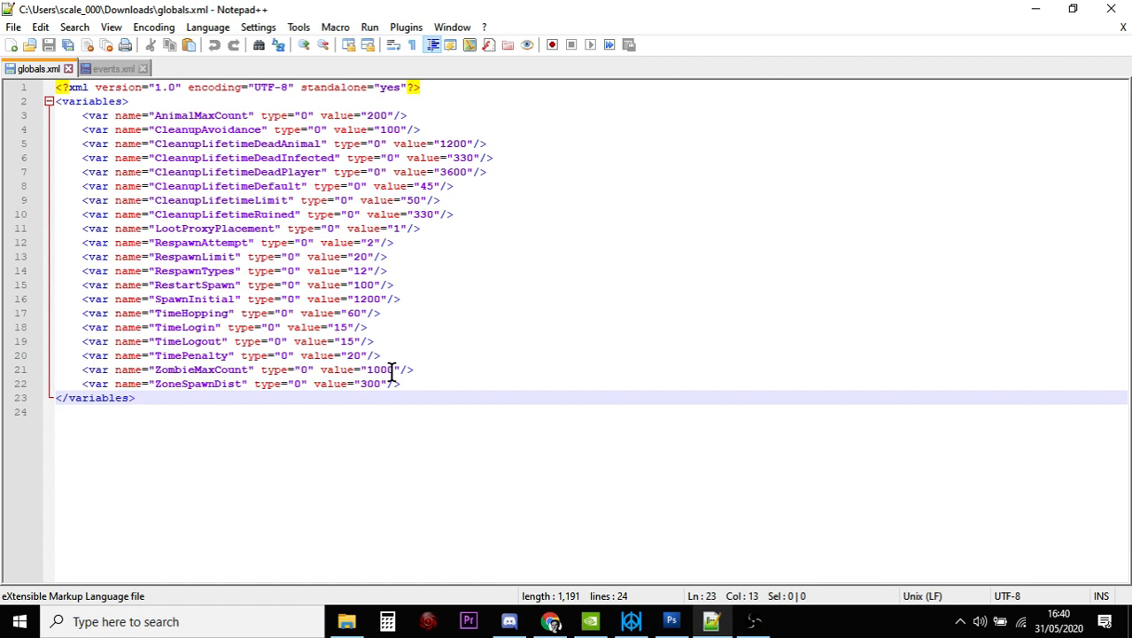
pyautogui.moveTo(394, 371); pyautogui.dragTo(369, 371)
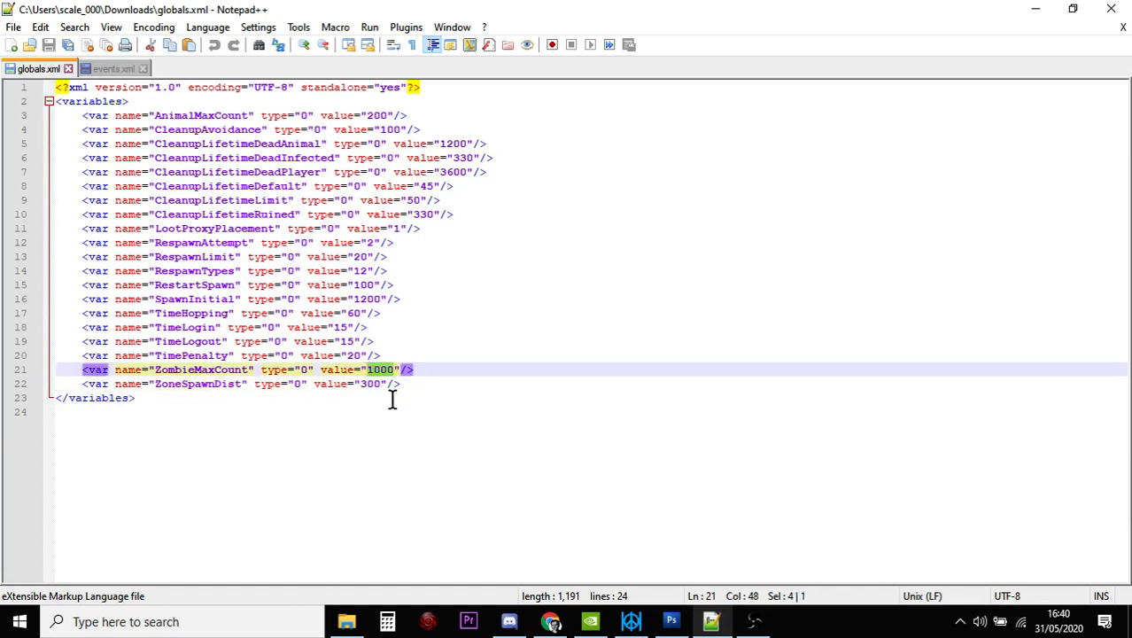
pyautogui.click(393, 399)
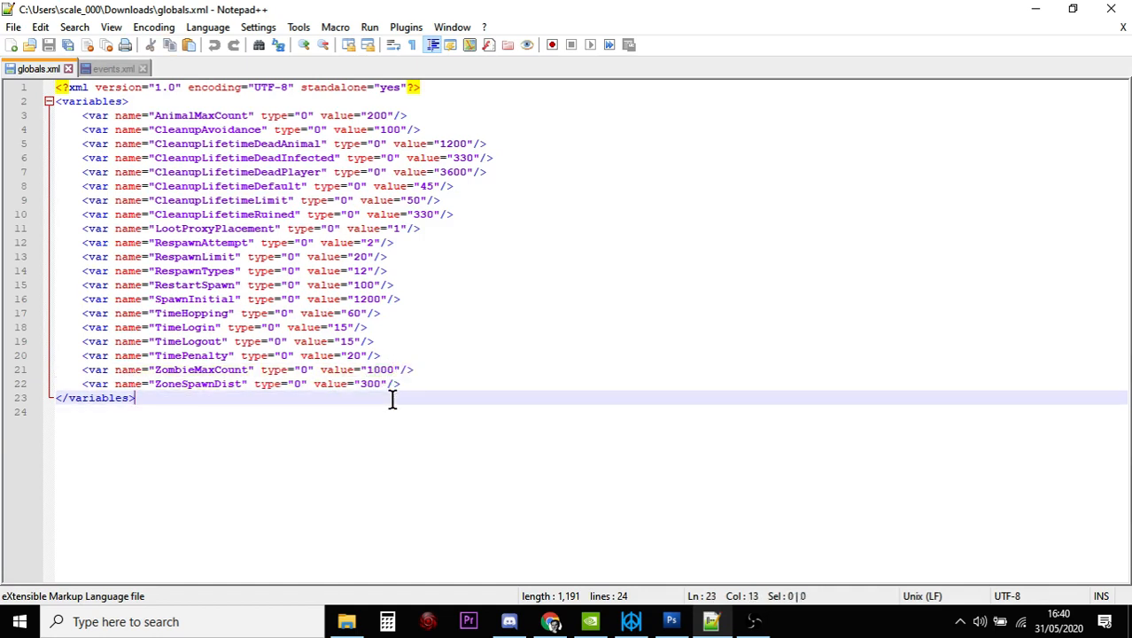
# Step: Locate the InfectedArmy event in events.xml and examine its active setting and list of child zombie types
pyautogui.click(115, 75)
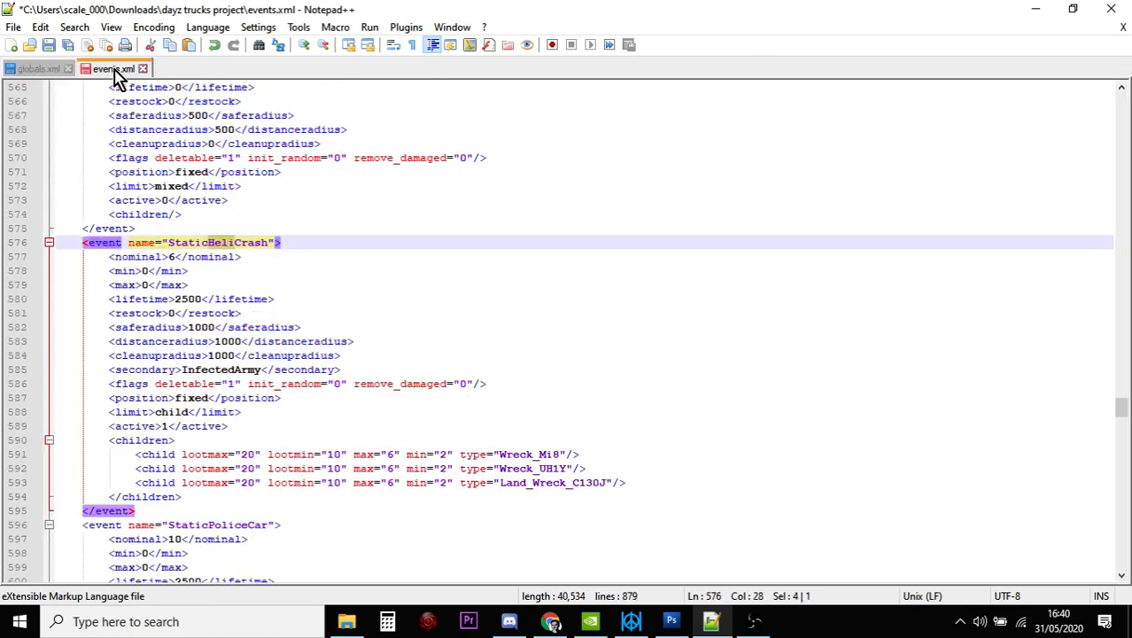
pyautogui.scroll(1, 376, 332)
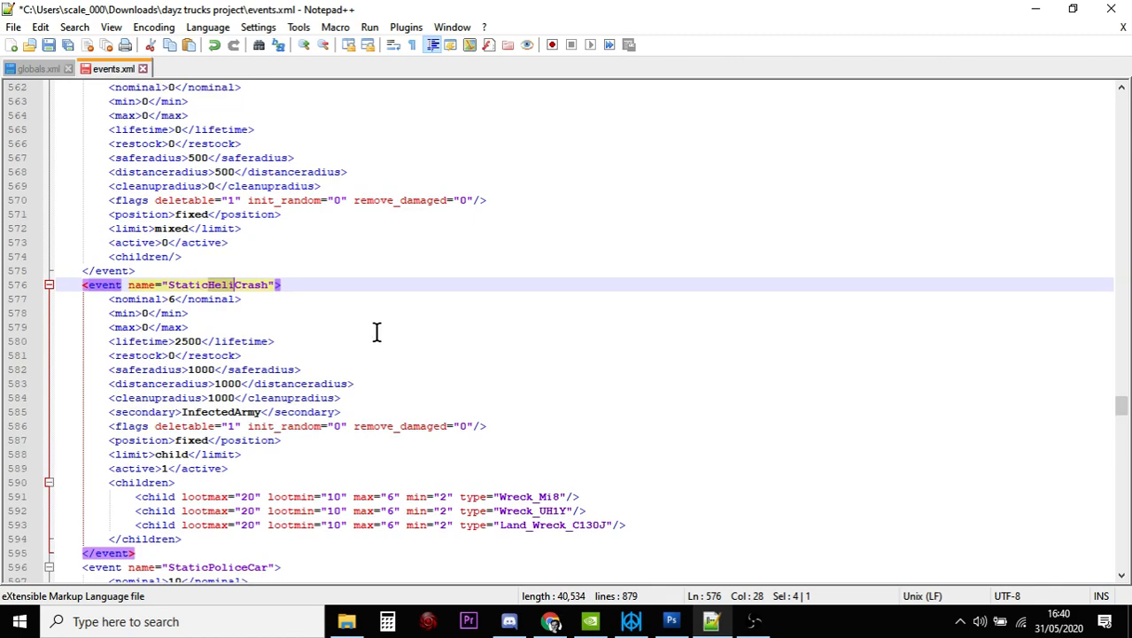
pyautogui.moveTo(1123, 404); pyautogui.dragTo(1123, 102)
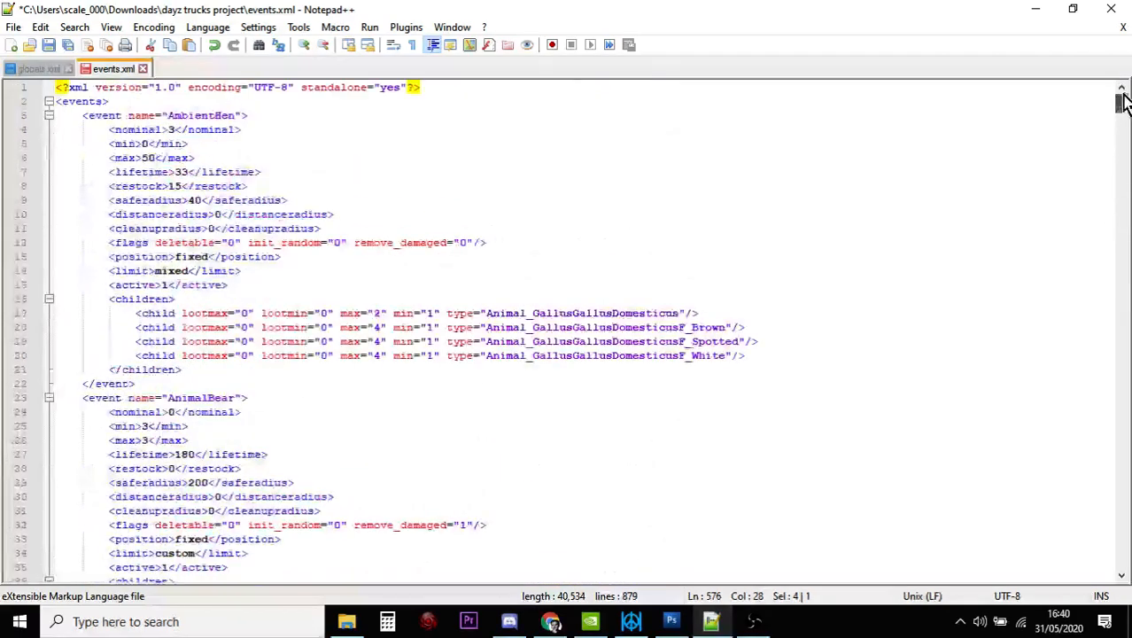
pyautogui.click(471, 408)
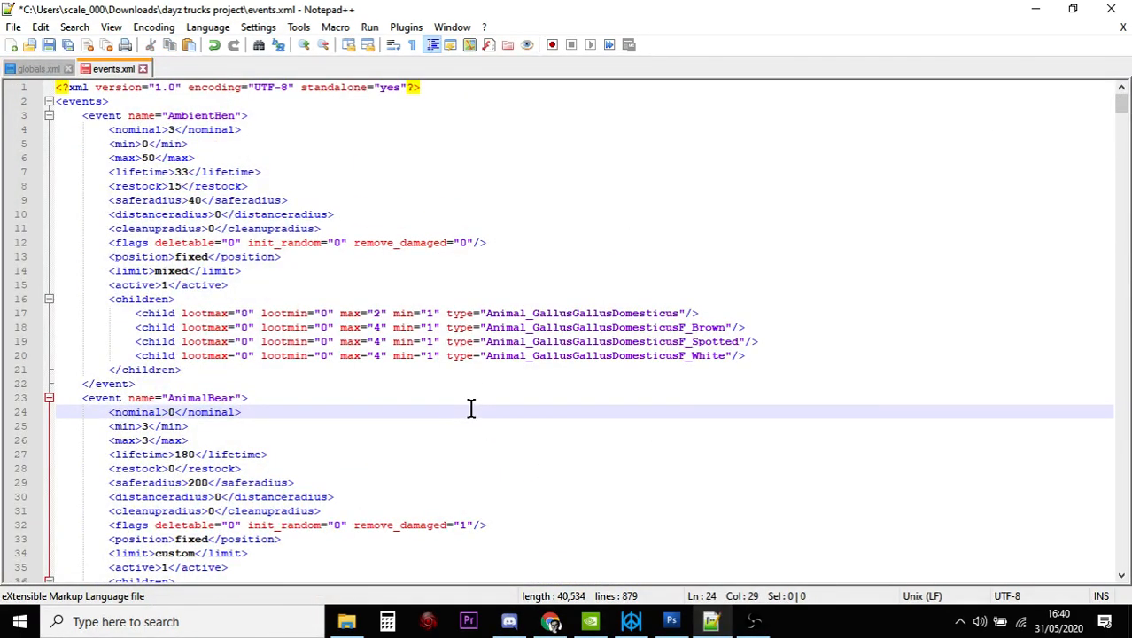
pyautogui.scroll(-13, 471, 408)
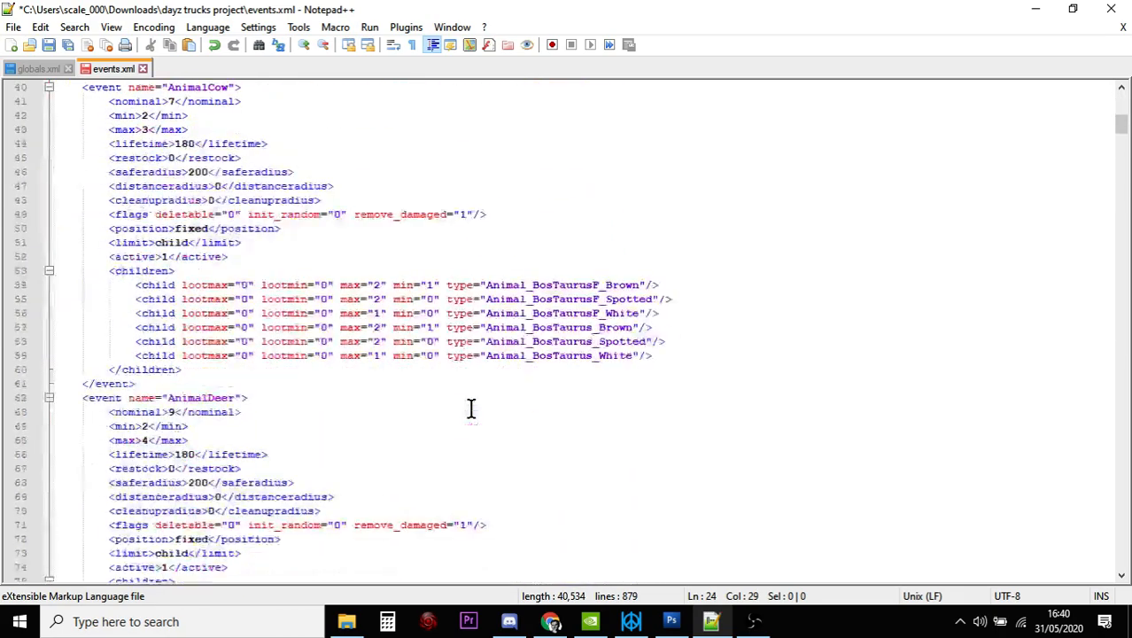
pyautogui.scroll(-15, 472, 409)
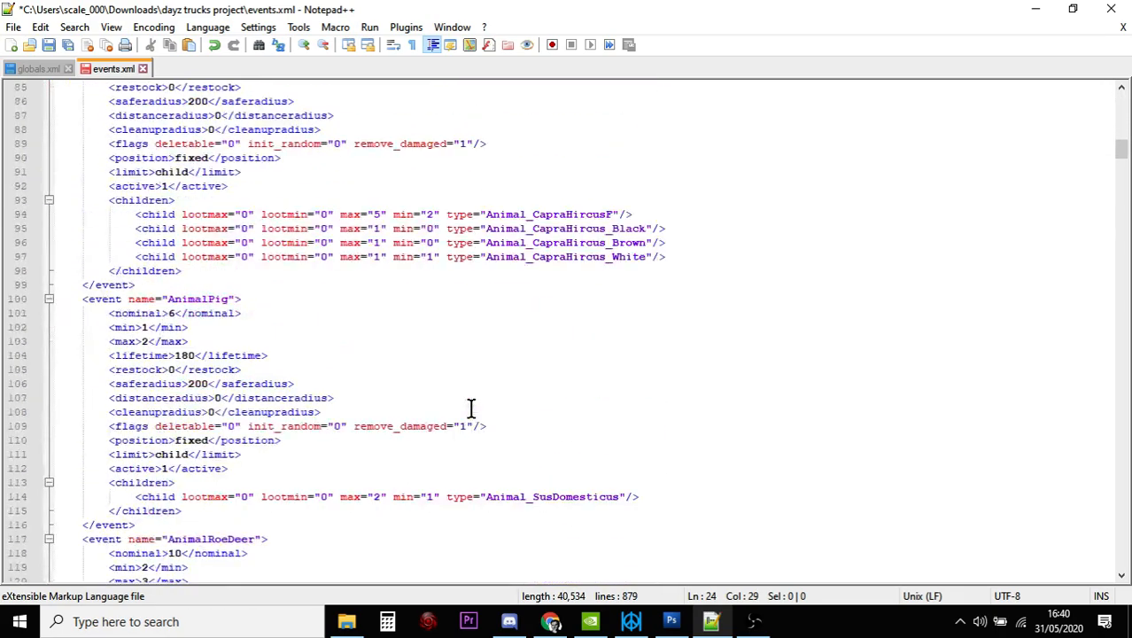
pyautogui.scroll(-17, 471, 409)
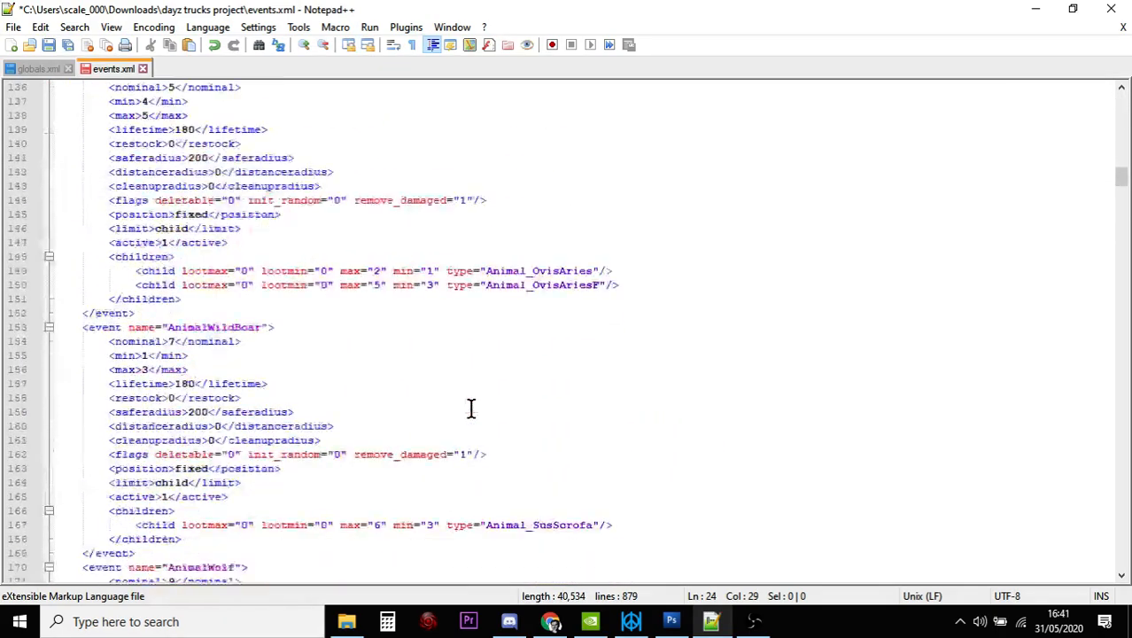
pyautogui.scroll(-12, 471, 408)
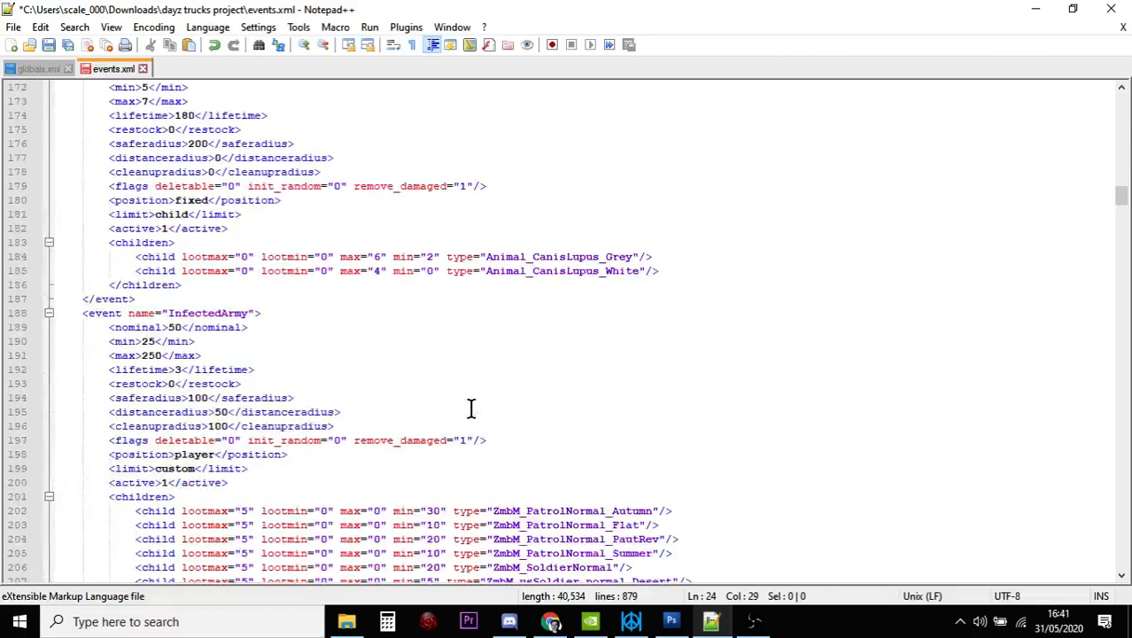
pyautogui.scroll(-4, 471, 408)
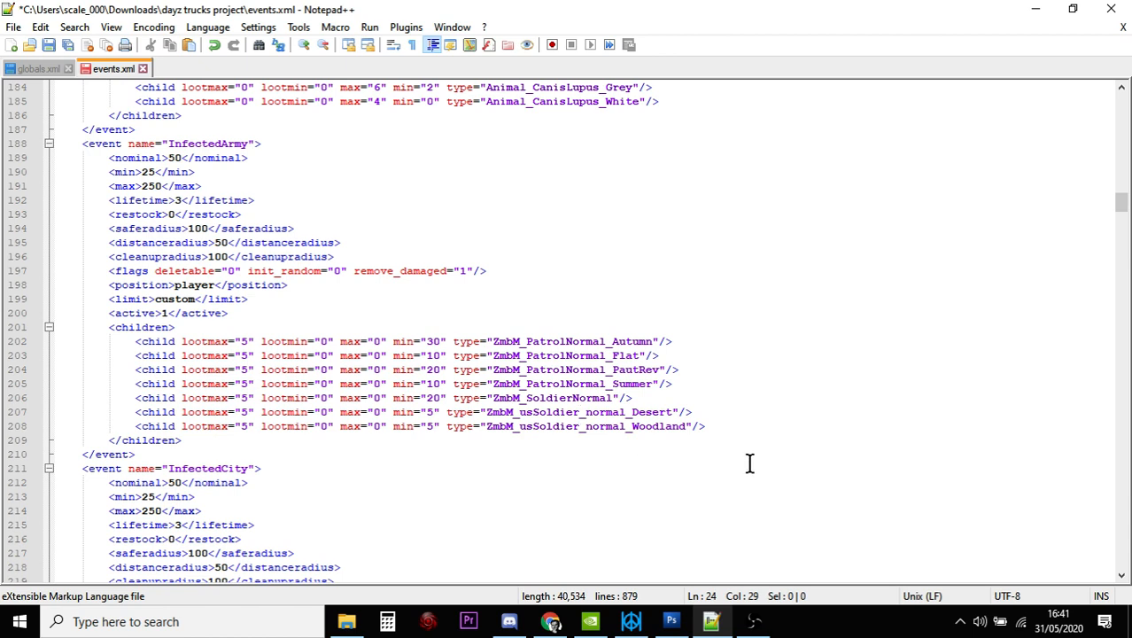
pyautogui.moveTo(729, 428); pyautogui.dragTo(174, 313)
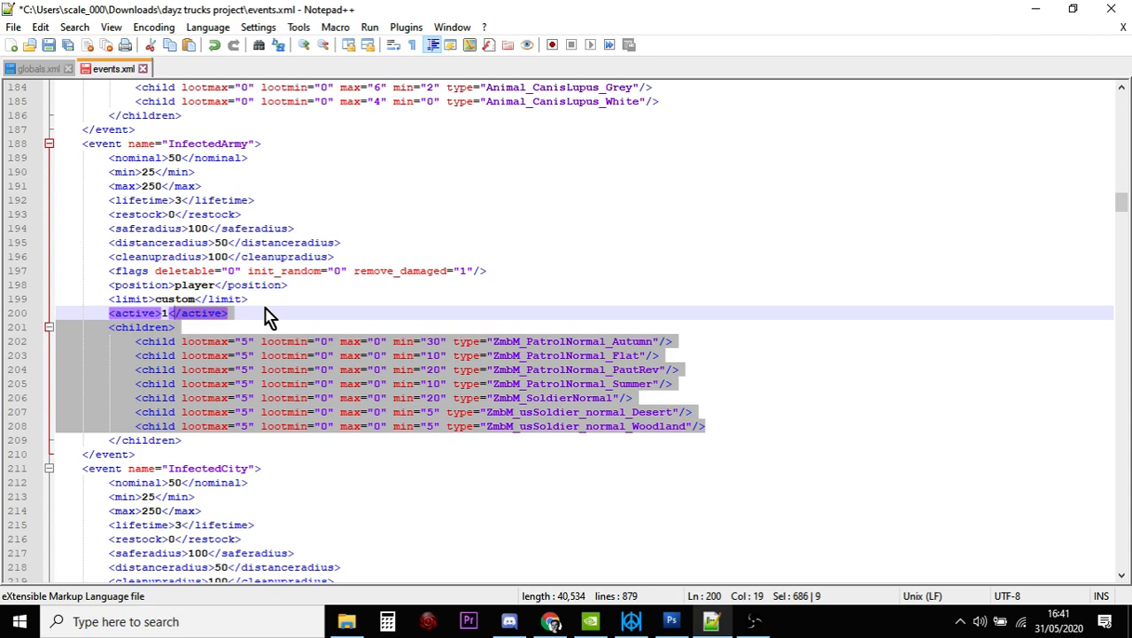
pyautogui.click(267, 316)
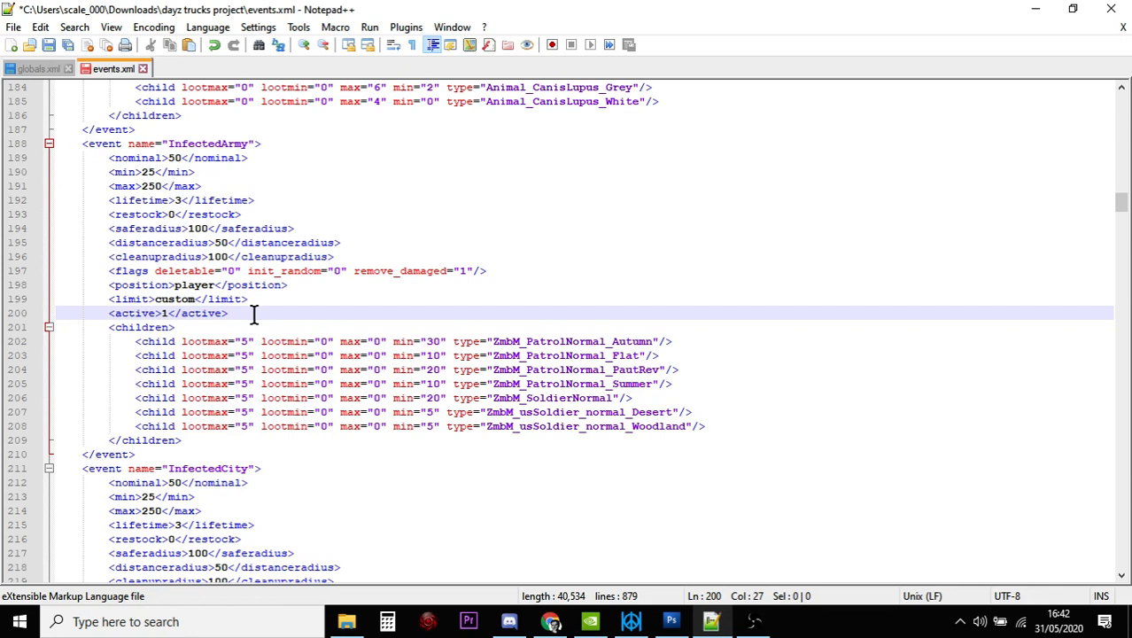
# Step: Set the InfectedArmy event's active value to 0 and restore it to 1
pyautogui.moveTo(255, 314); pyautogui.dragTo(99, 314)
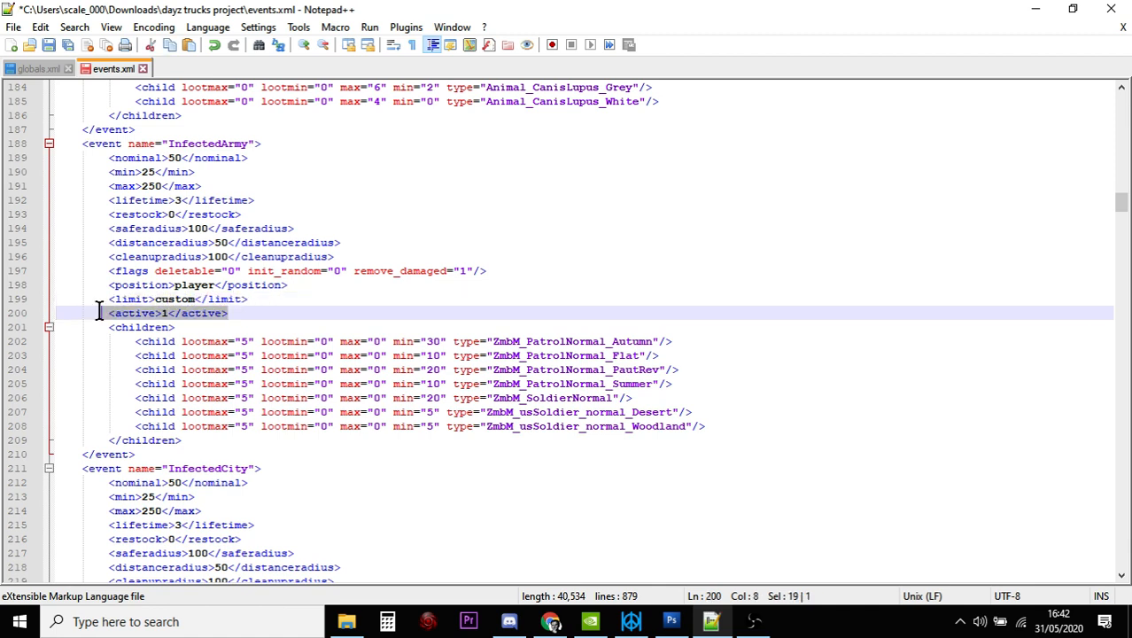
pyautogui.click(168, 317)
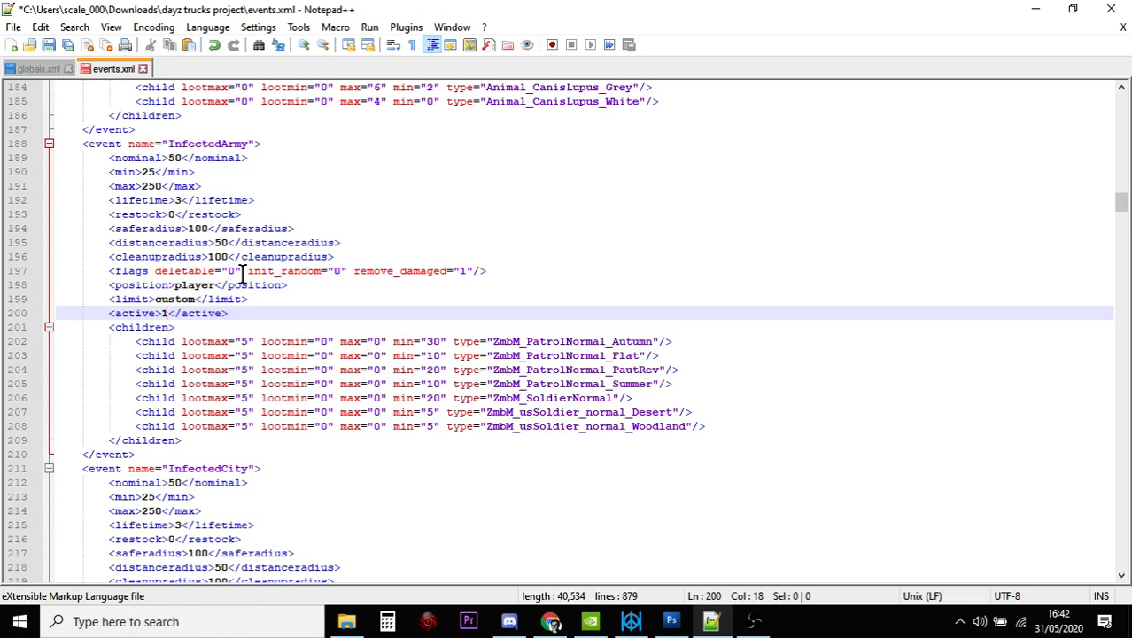
pyautogui.press('BackSpace')
pyautogui.write('0')
pyautogui.press('BackSpace')
pyautogui.write('1')
pyautogui.click(285, 298)
# Step: Review the active settings of the InfectedCity, InfectedFirefighter and InfectedIndustrial events
pyautogui.scroll(-4, 281, 301)
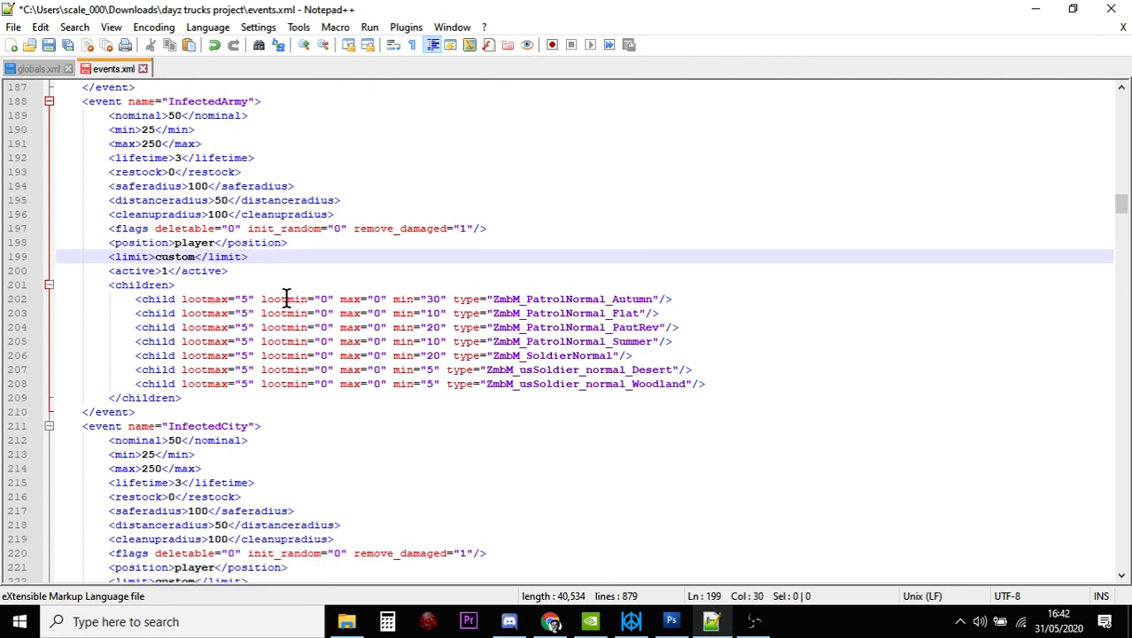
pyautogui.scroll(-3, 276, 306)
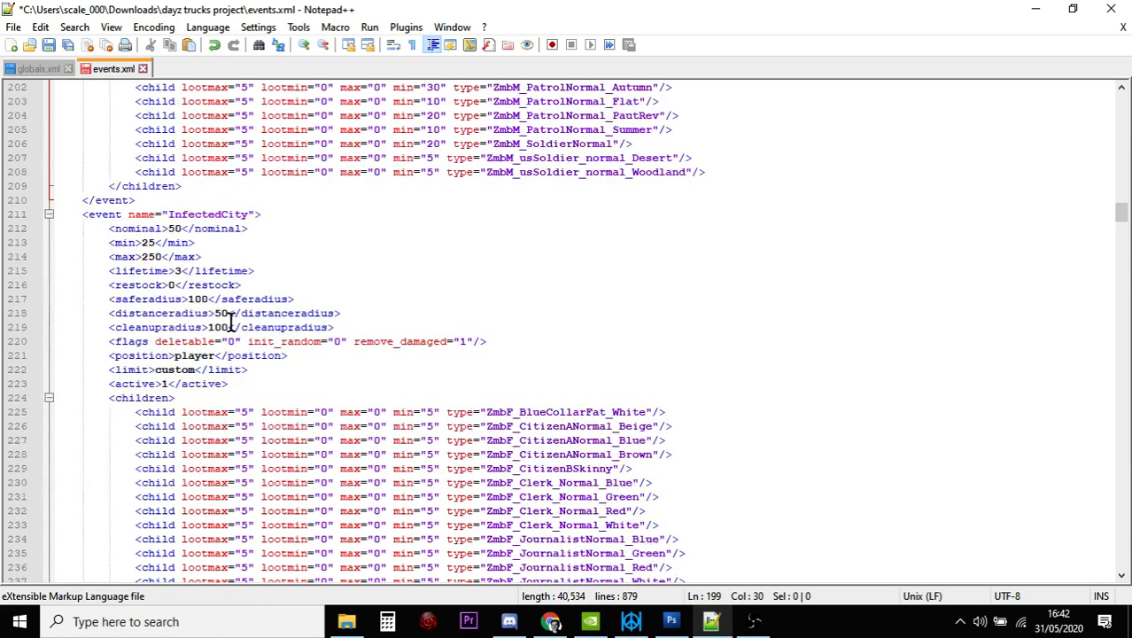
pyautogui.click(168, 341)
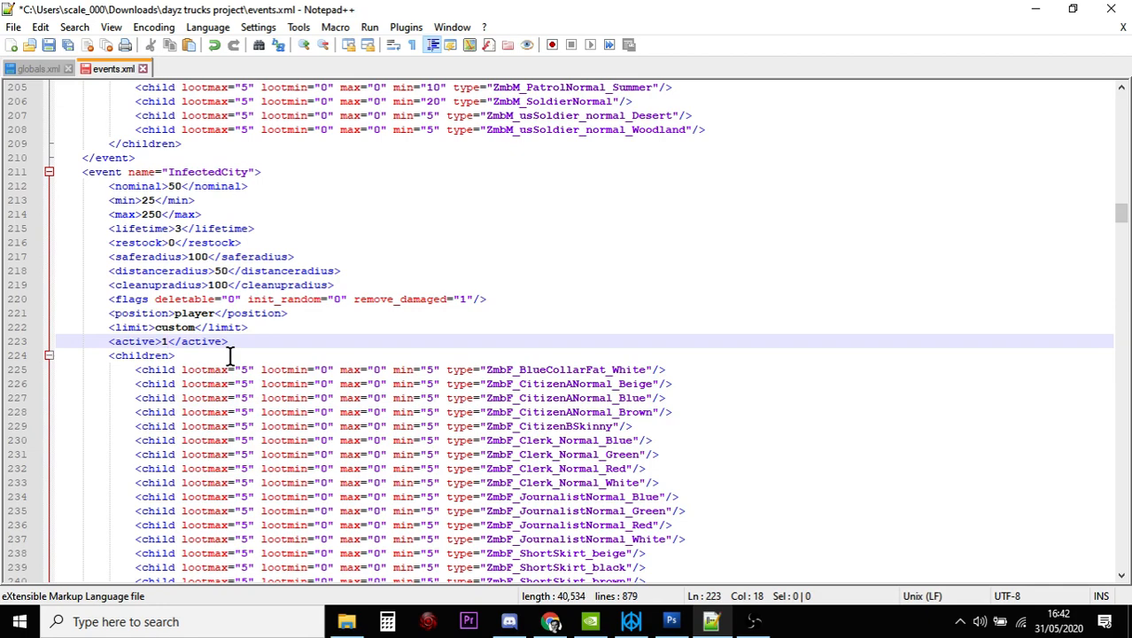
pyautogui.scroll(-20, 229, 356)
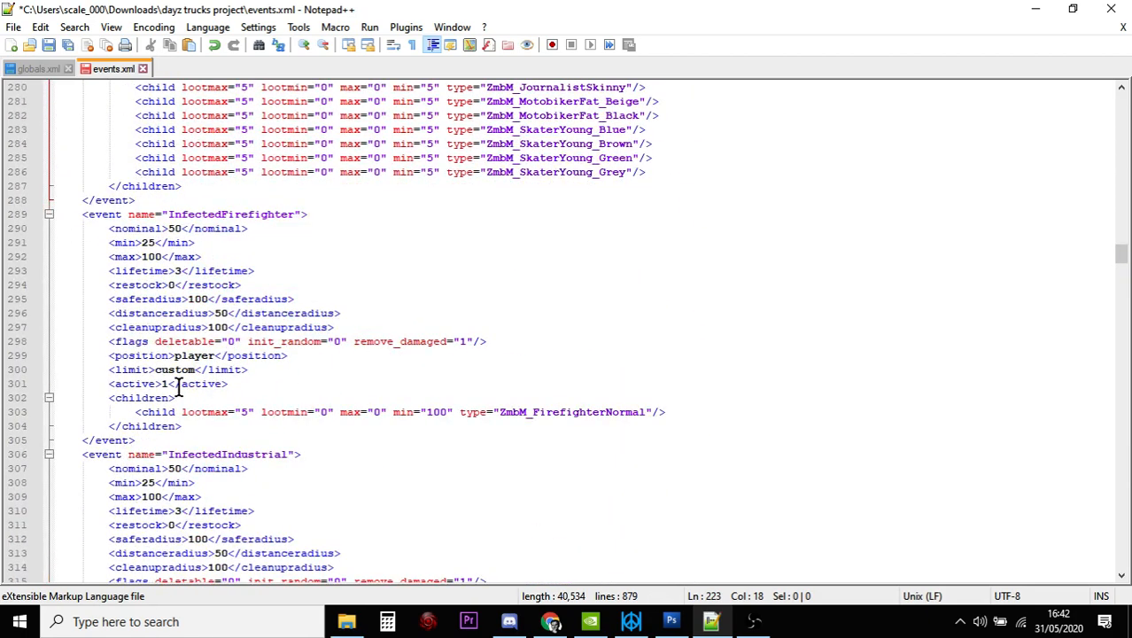
pyautogui.scroll(-10, 177, 387)
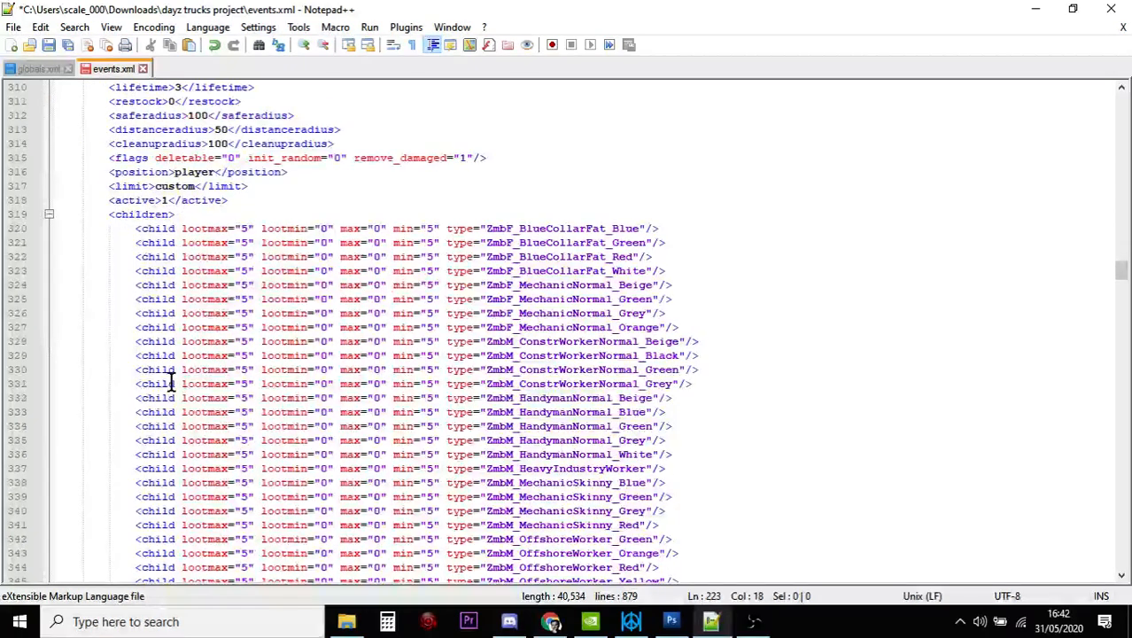
# Step: Search events.xml for "heli" to reach the helicopter crash event
pyautogui.click(512, 158)
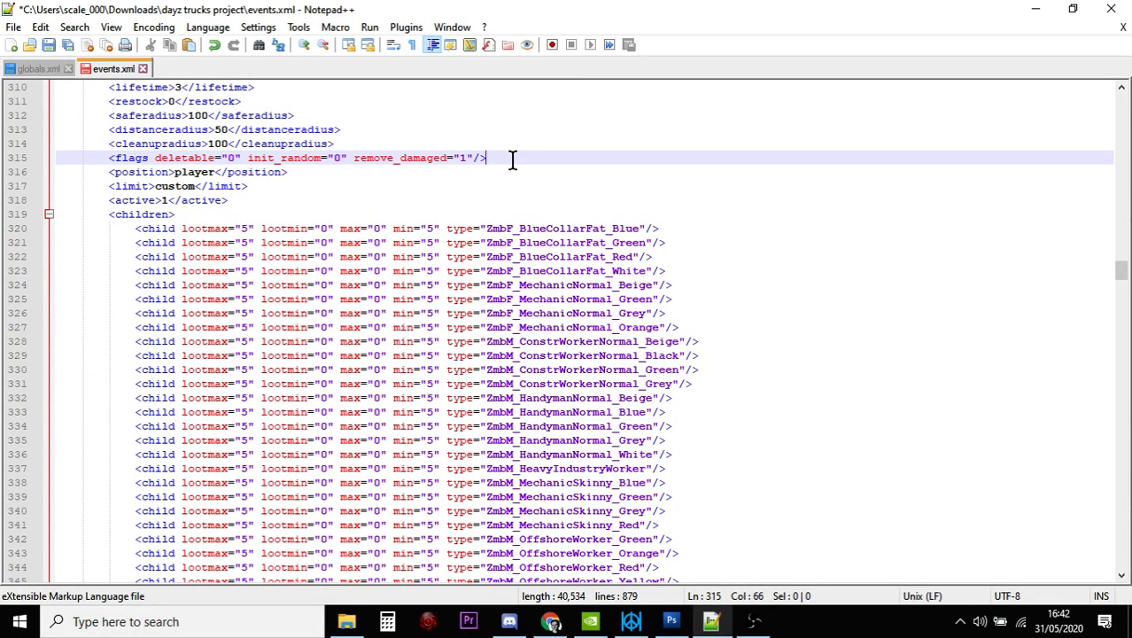
pyautogui.write('f')
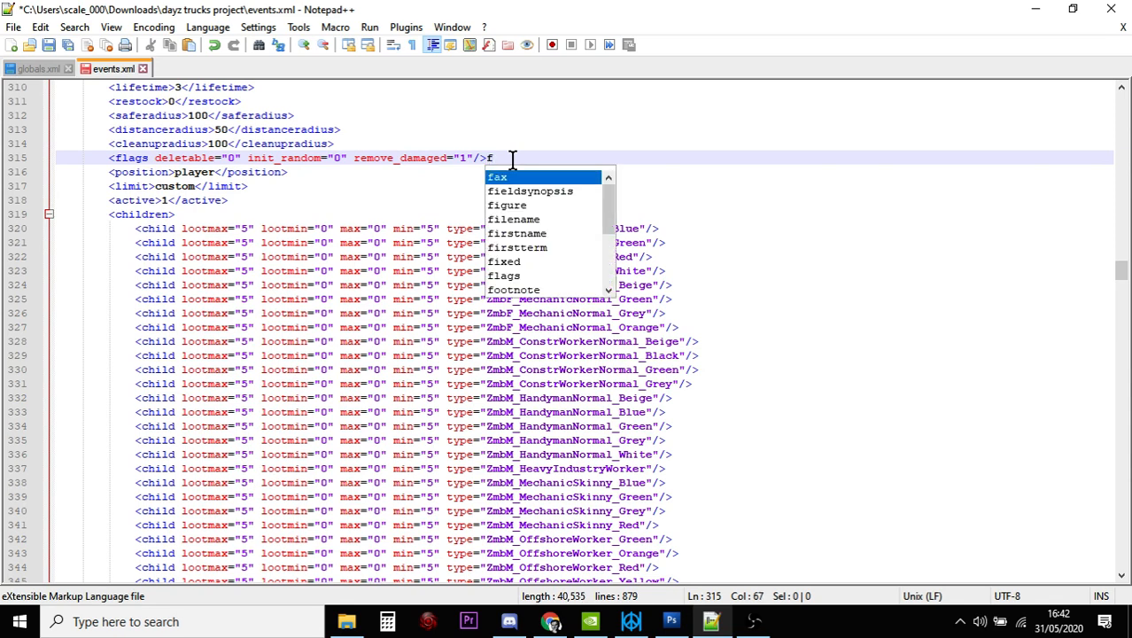
pyautogui.press('BackSpace')
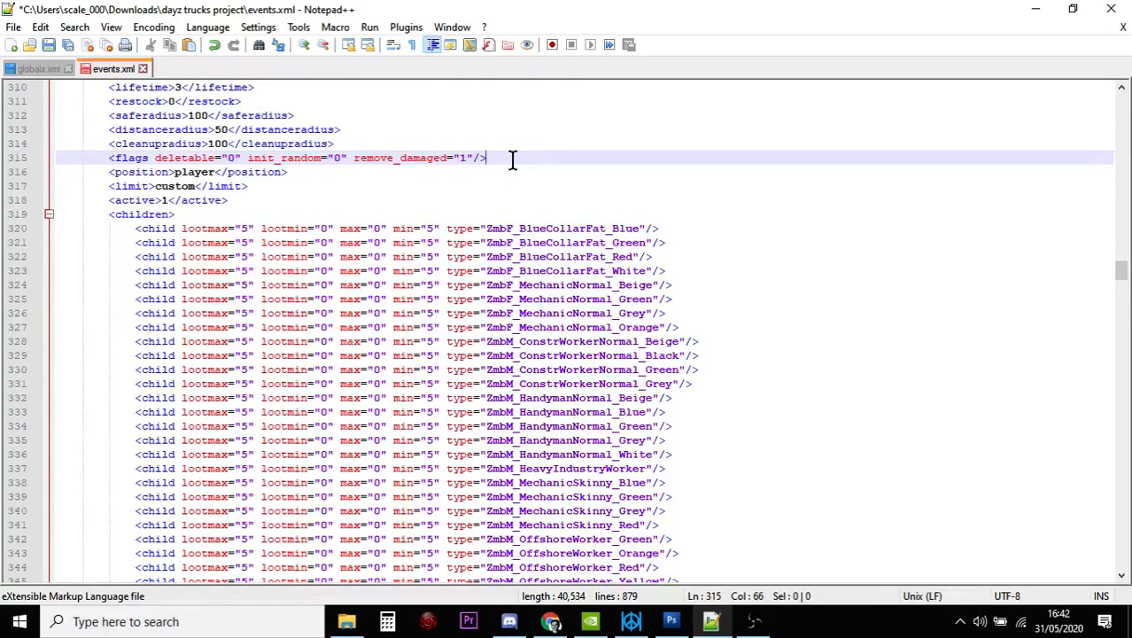
pyautogui.hotkey('ctrl', 'f')
pyautogui.write('h')
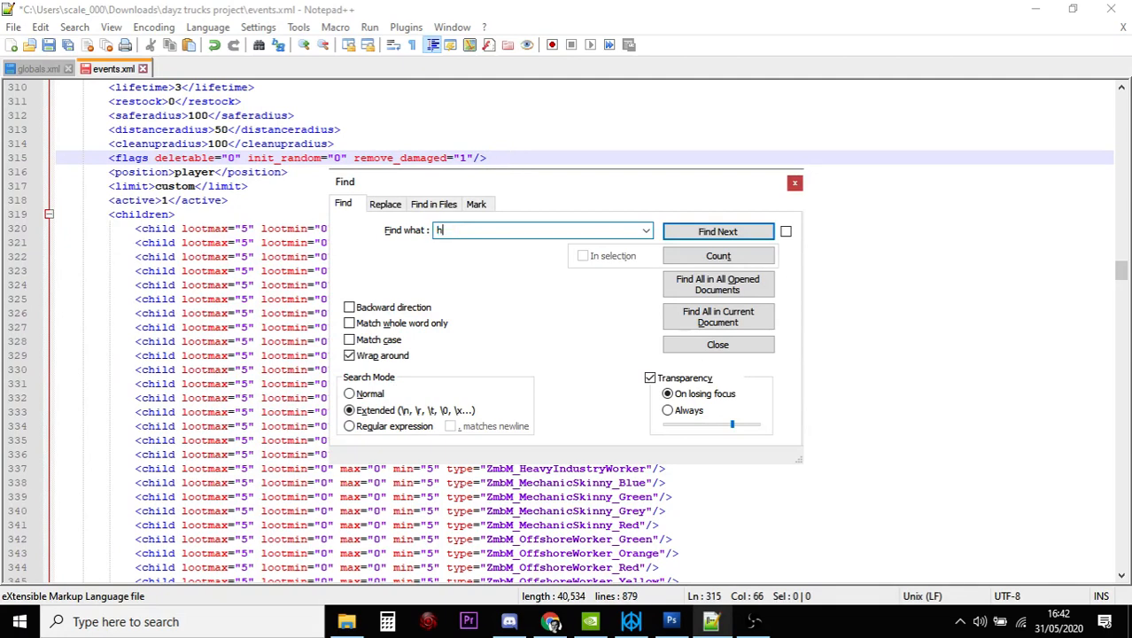
pyautogui.write('eli')
pyautogui.press('Return')
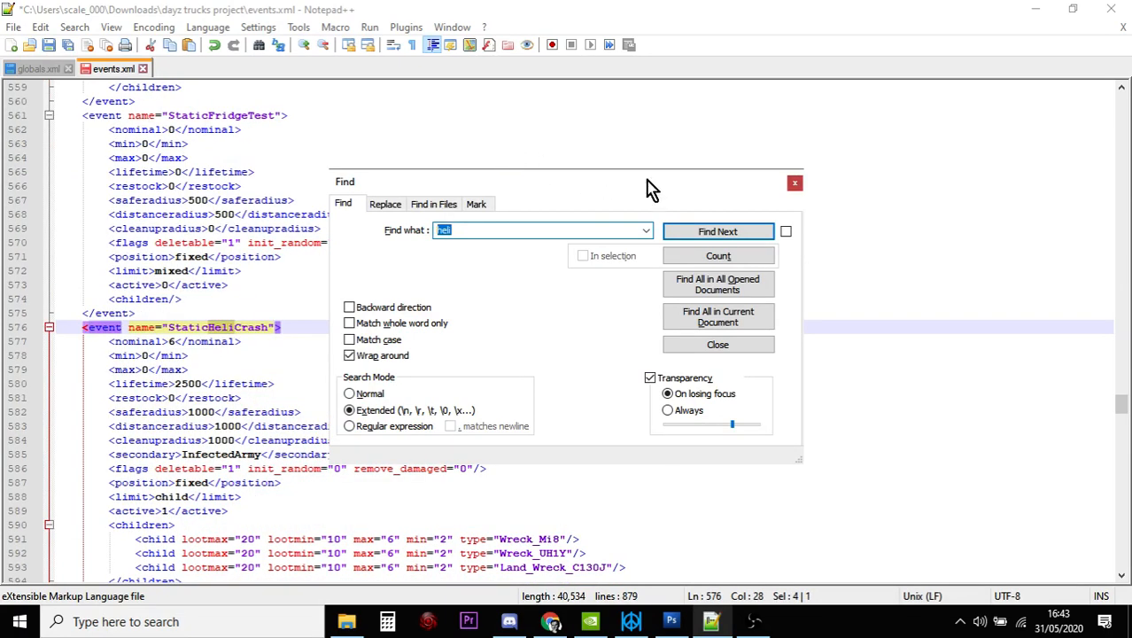
pyautogui.click(794, 183)
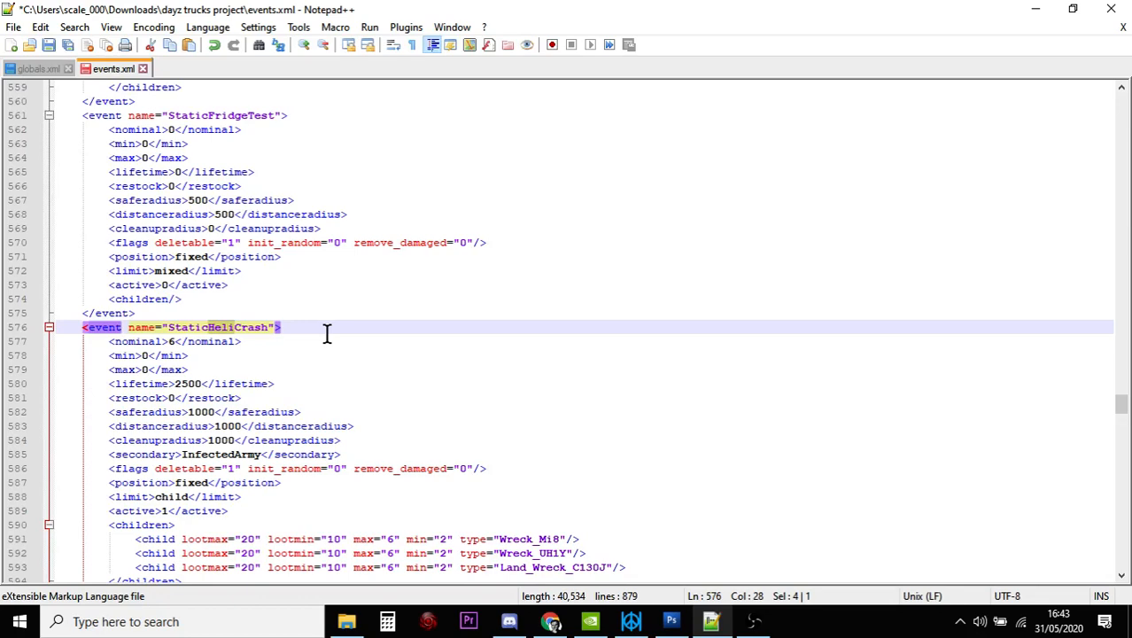
# Step: Select the secondary InfectedArmy line in the StaticHeliCrash event to examine which infected spawn with the crash
pyautogui.scroll(-2, 327, 333)
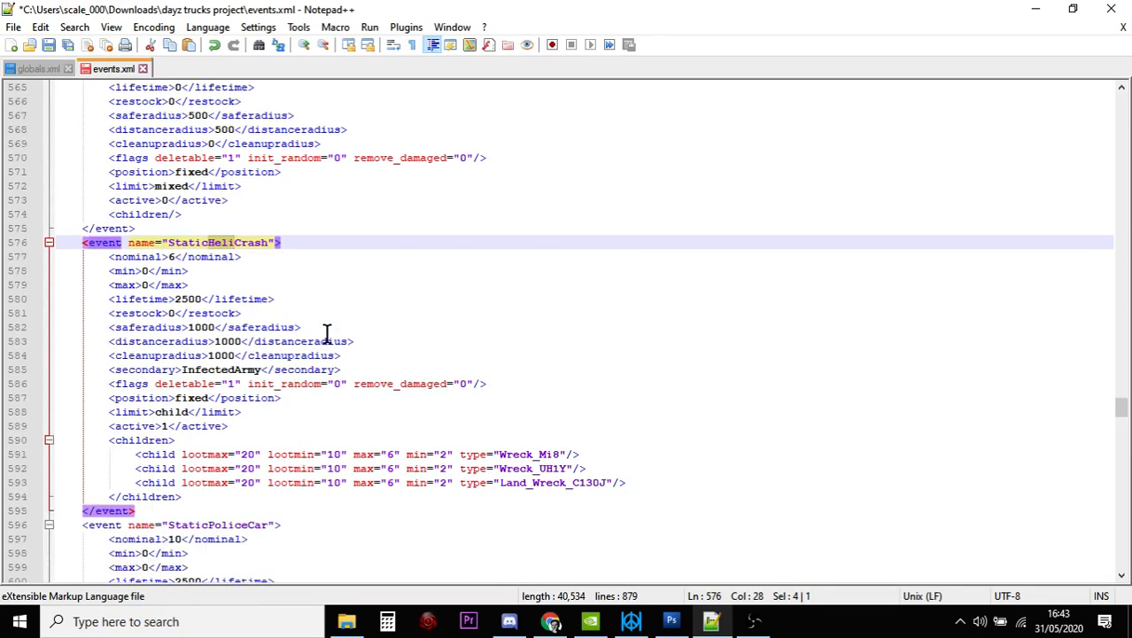
pyautogui.scroll(-1, 332, 333)
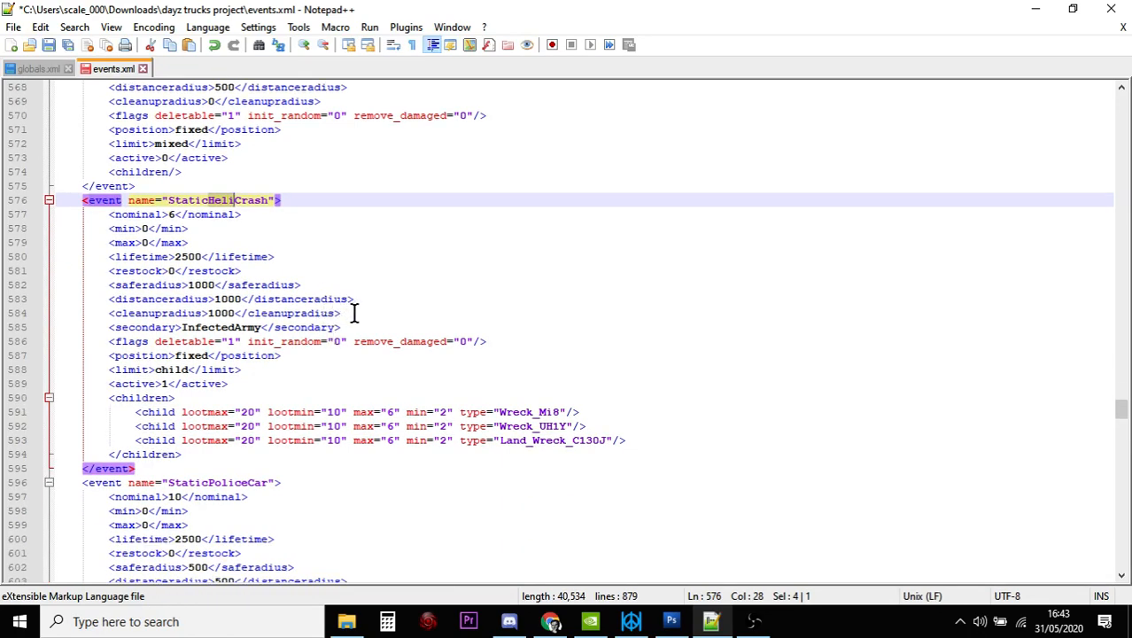
pyautogui.moveTo(345, 326); pyautogui.dragTo(89, 327)
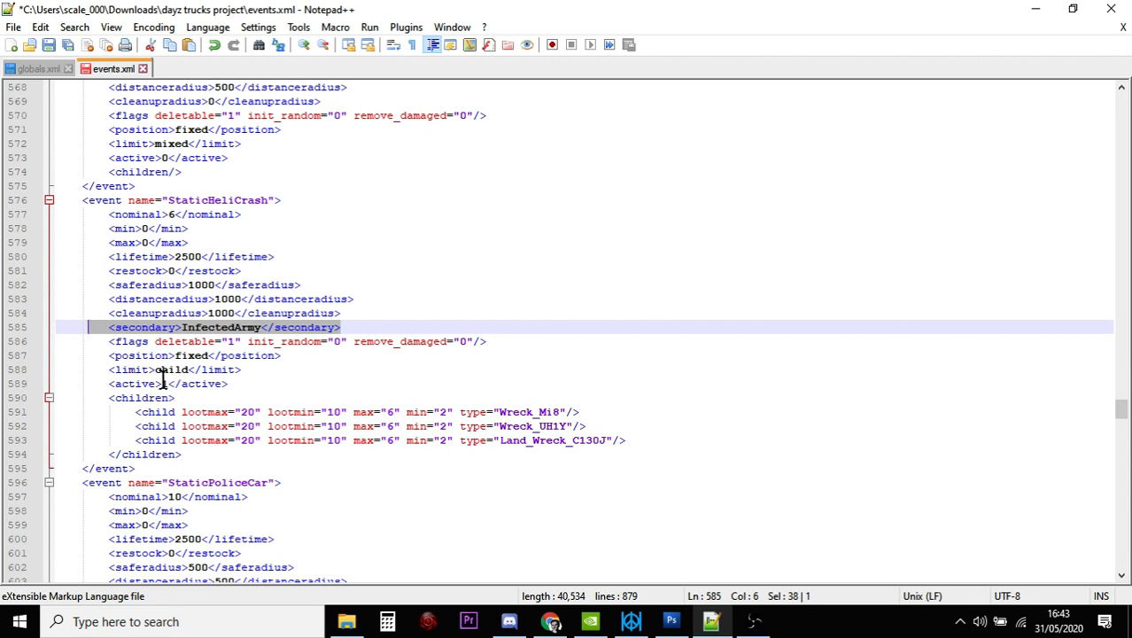
# Step: Examine the StaticHeliCrash event's active setting and the wreck entries below it
pyautogui.click(260, 383)
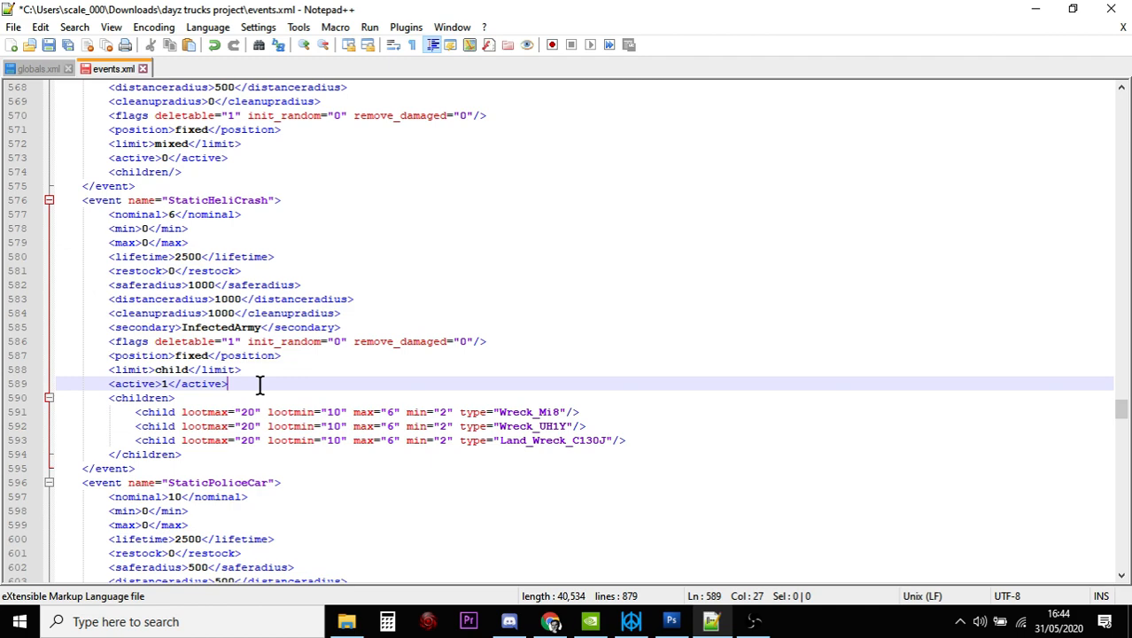
pyautogui.scroll(-2, 260, 383)
pyautogui.scroll(3, 259, 384)
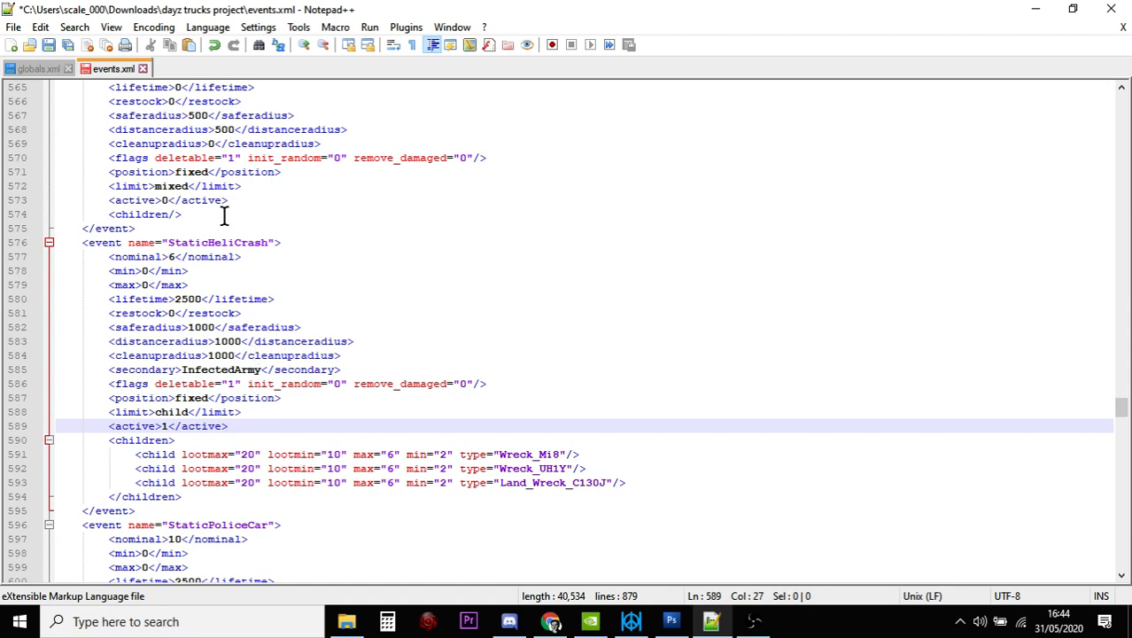
# Step: Switch to globals.xml and select the ZombieMaxCount line to review the overall zombie limit
pyautogui.click(49, 71)
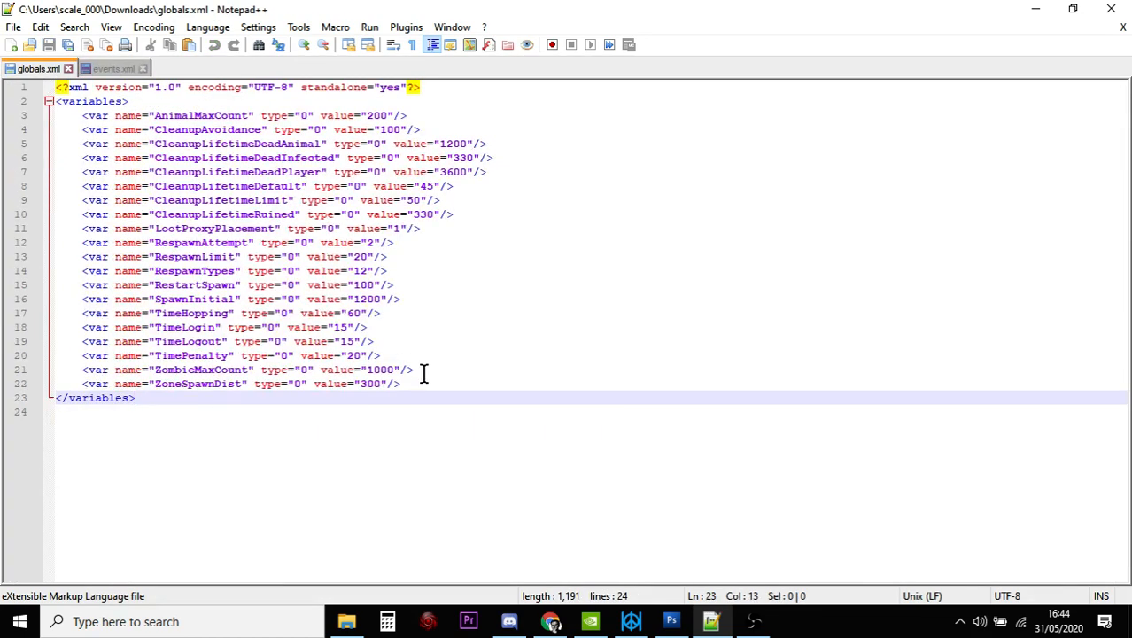
pyautogui.moveTo(416, 371); pyautogui.dragTo(81, 369)
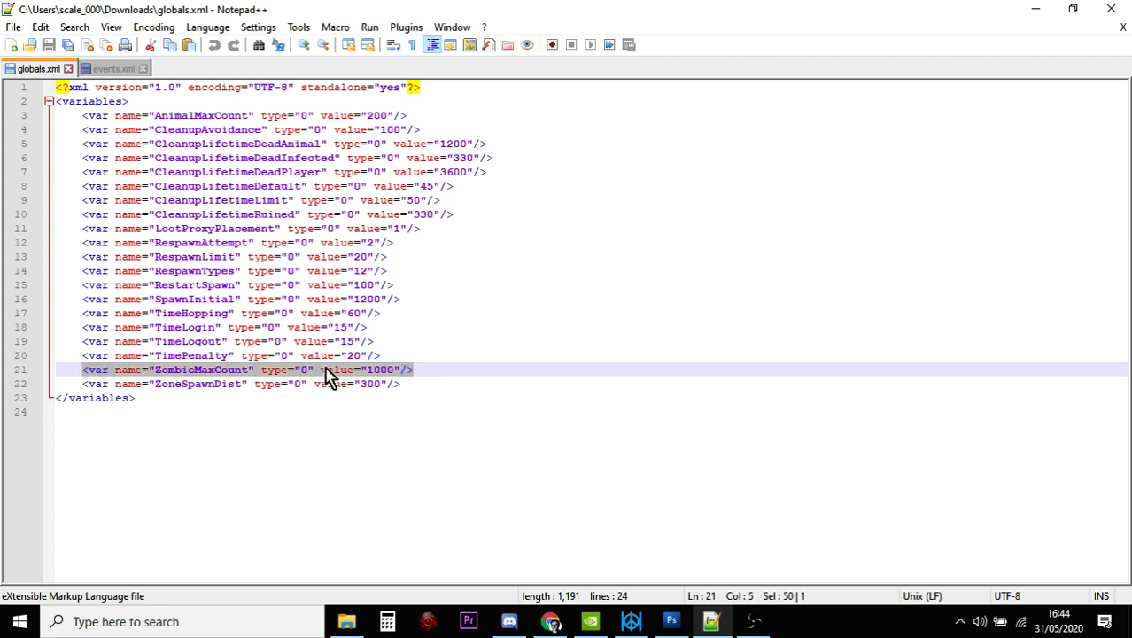
# Step: Return to events.xml and review the infected events' active settings, working back up to the start of the file
pyautogui.click(115, 70)
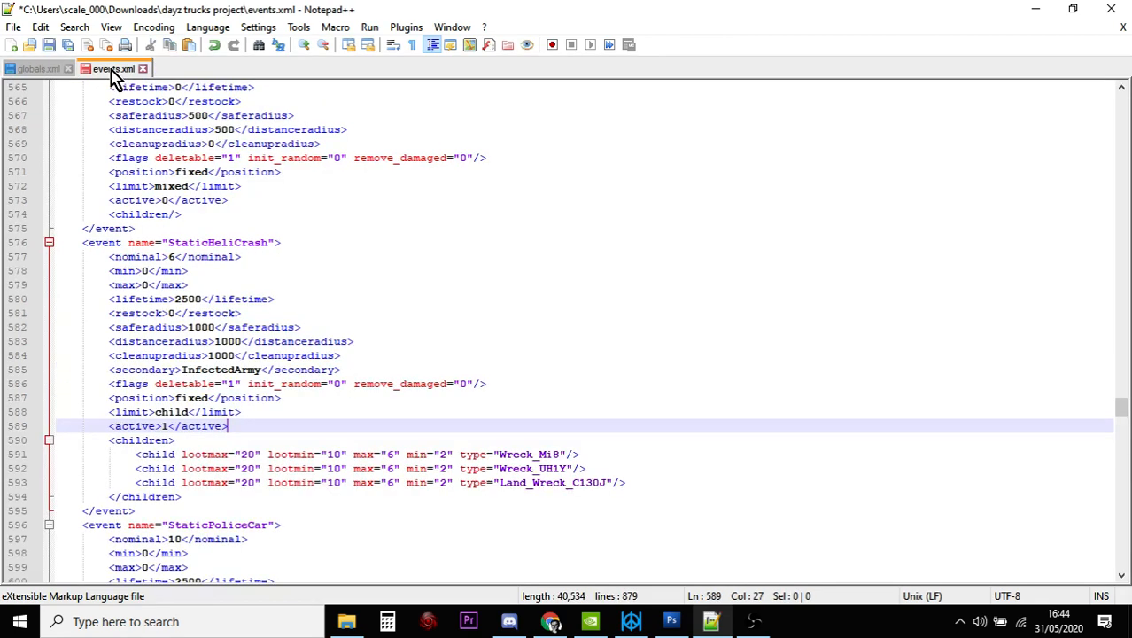
pyautogui.scroll(16, 295, 348)
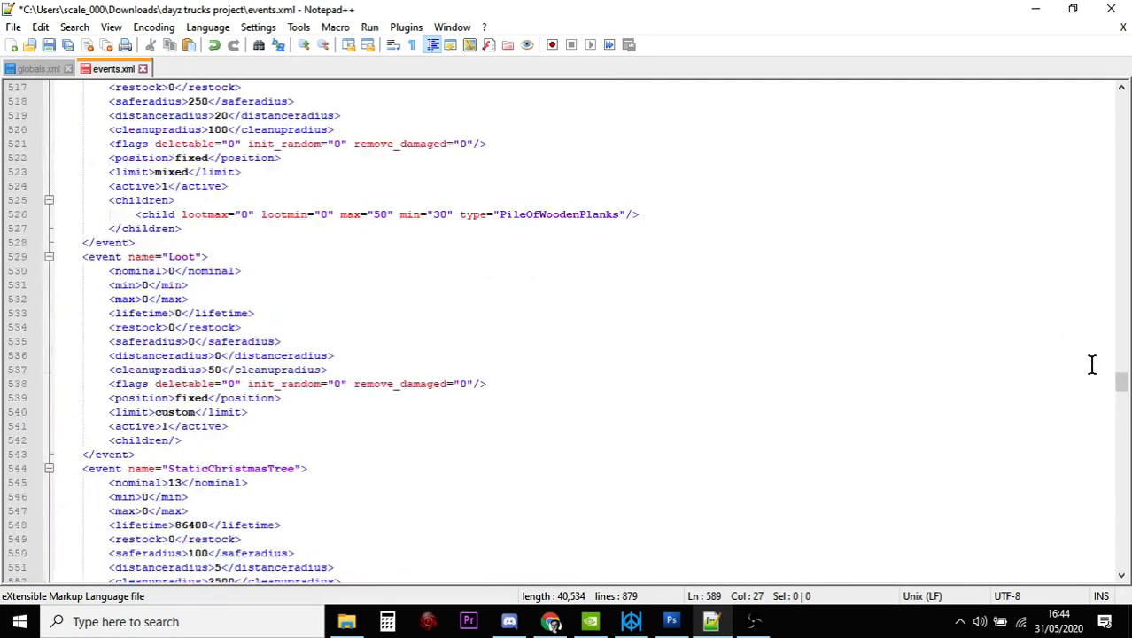
pyautogui.moveTo(1122, 381); pyautogui.dragTo(1122, 304)
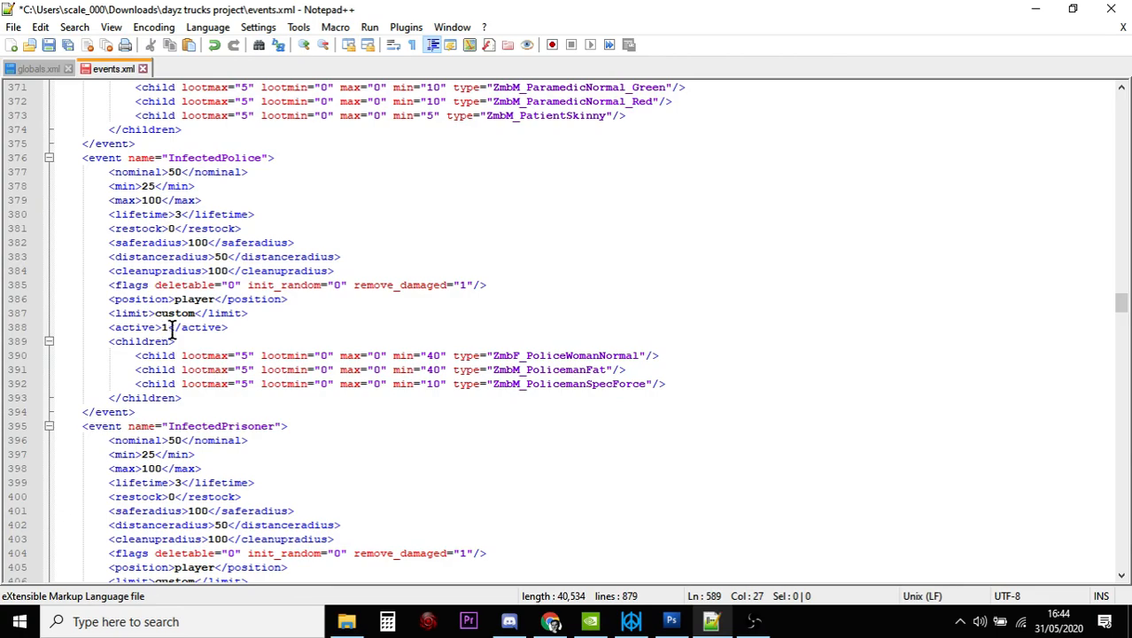
pyautogui.scroll(10, 168, 327)
pyautogui.scroll(7, 173, 327)
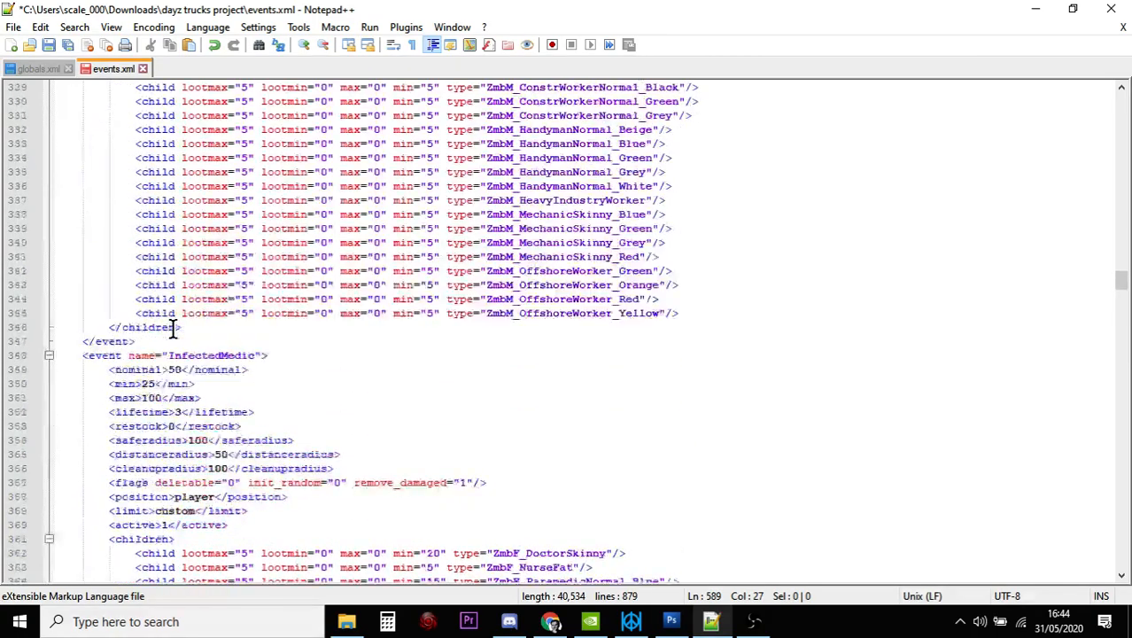
pyautogui.moveTo(1125, 267); pyautogui.dragTo(1120, 102)
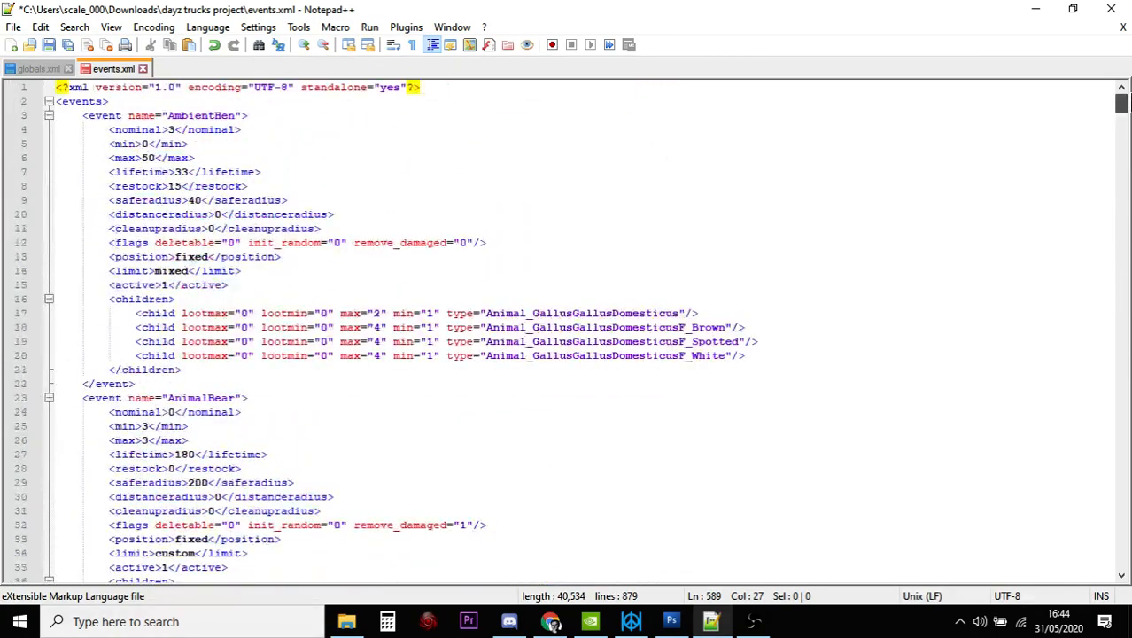
# Step: Switch to Chrome to view the mission's db folder in the Nitrado file browser
pyautogui.click(550, 622)
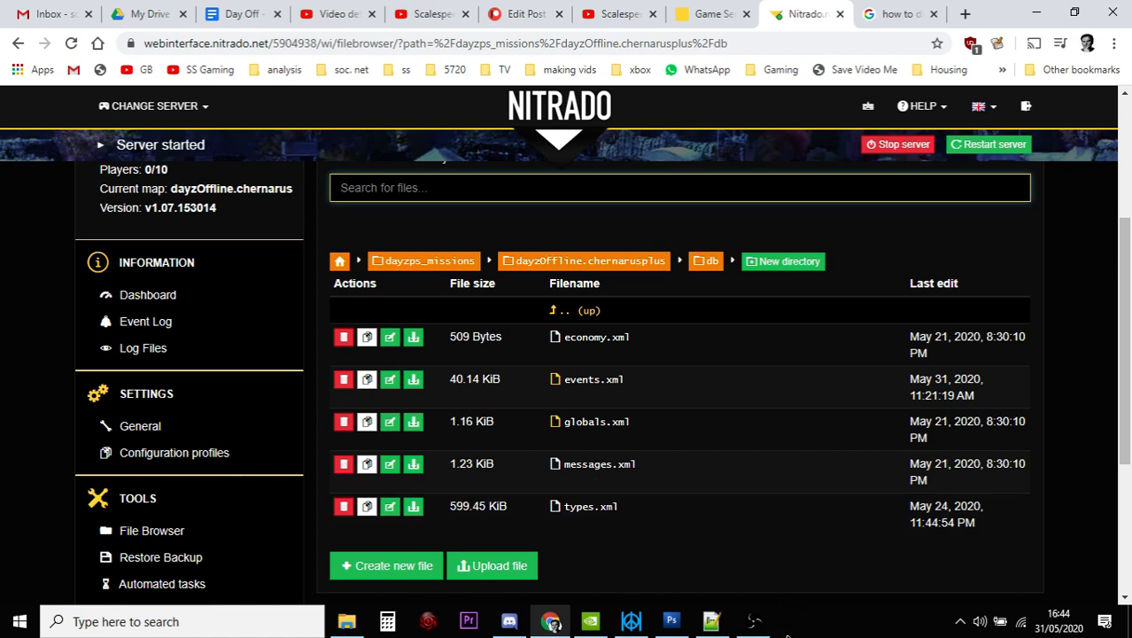
pyautogui.moveTo(752, 626)
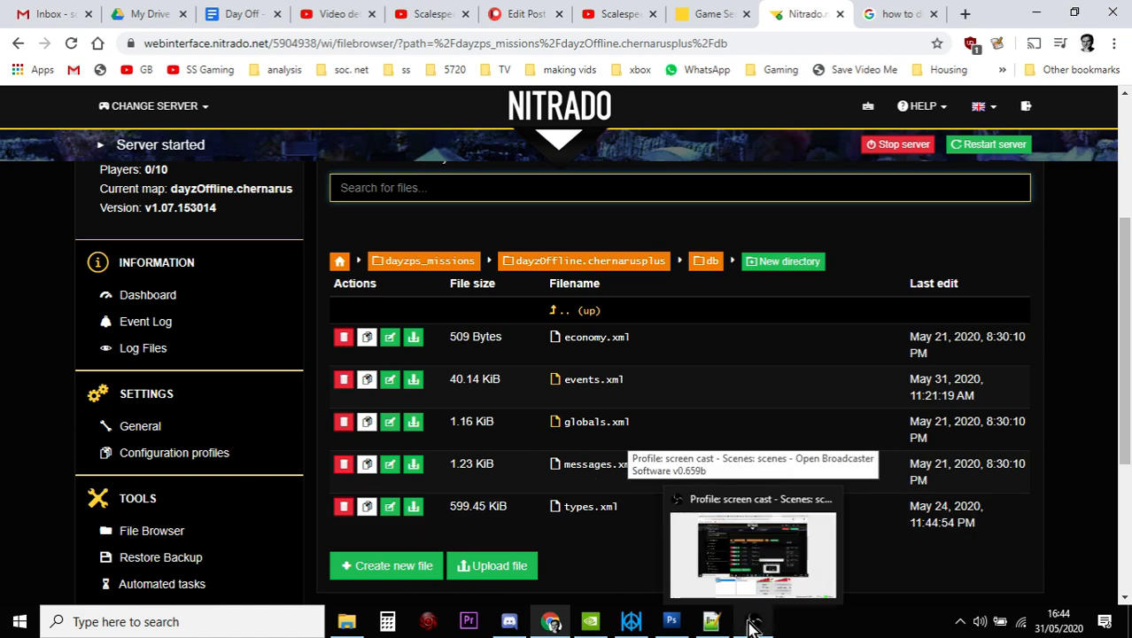